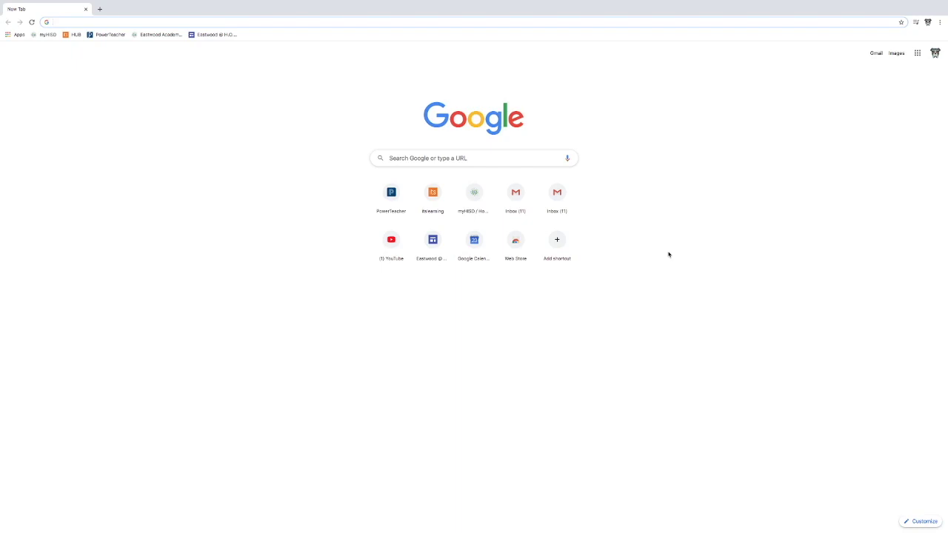
Run a Google search for 'houston isd' from the Chrome address bar.
{"action": "type", "text": "houston isd"}
{"action": "key", "text": "Return"}
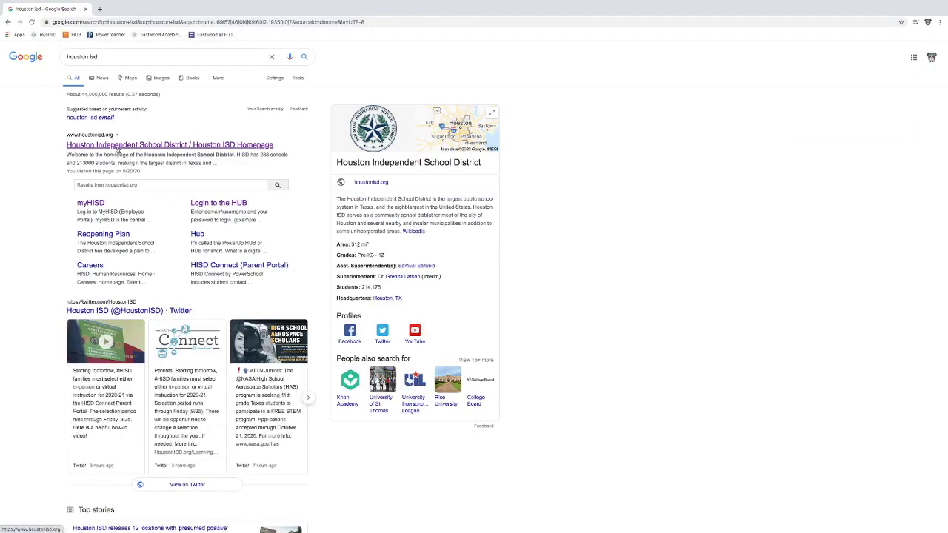
Open houstonisd.org, go to the myHISD employee email sign-in, and choose to stay signed in.
{"action": "left_click", "coordinate": [116, 148]}
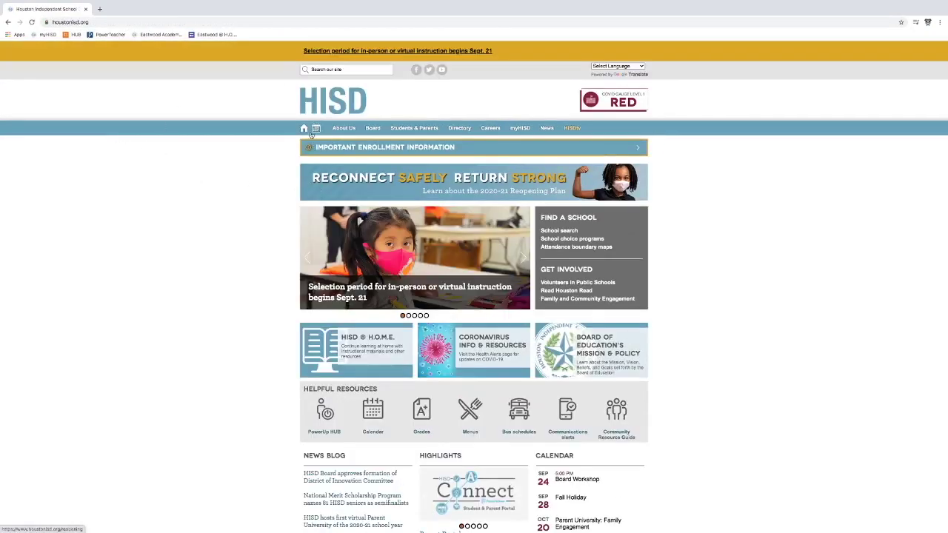
{"action": "mouse_move", "coordinate": [520, 129]}
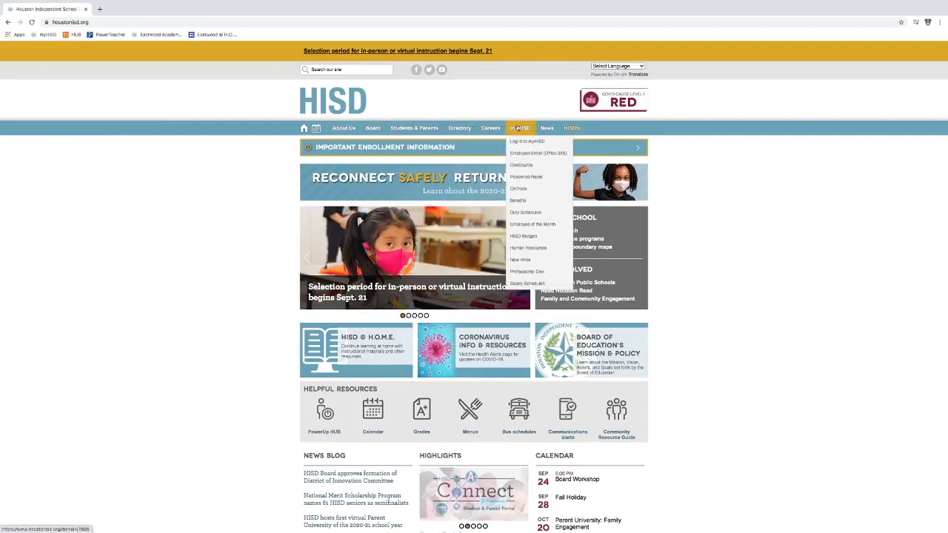
{"action": "left_click", "coordinate": [520, 129]}
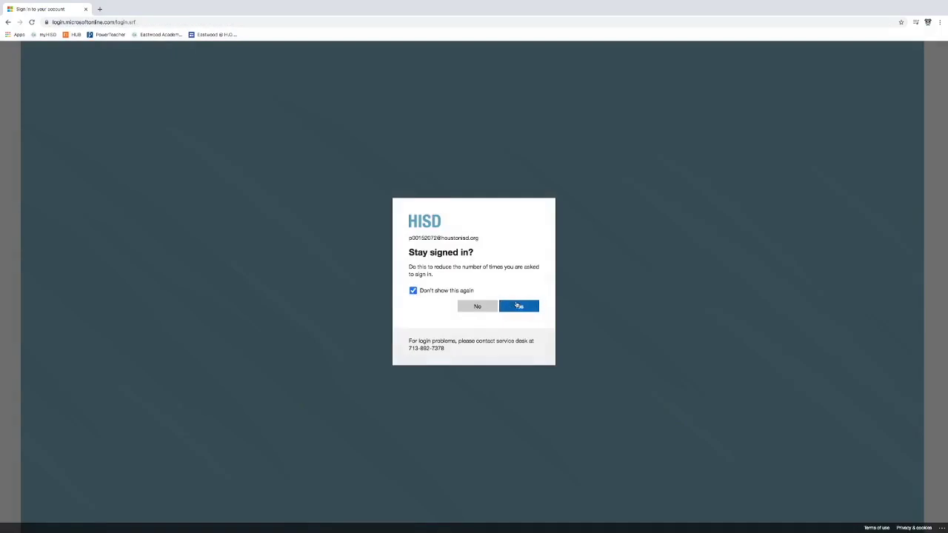
{"action": "left_click", "coordinate": [518, 306]}
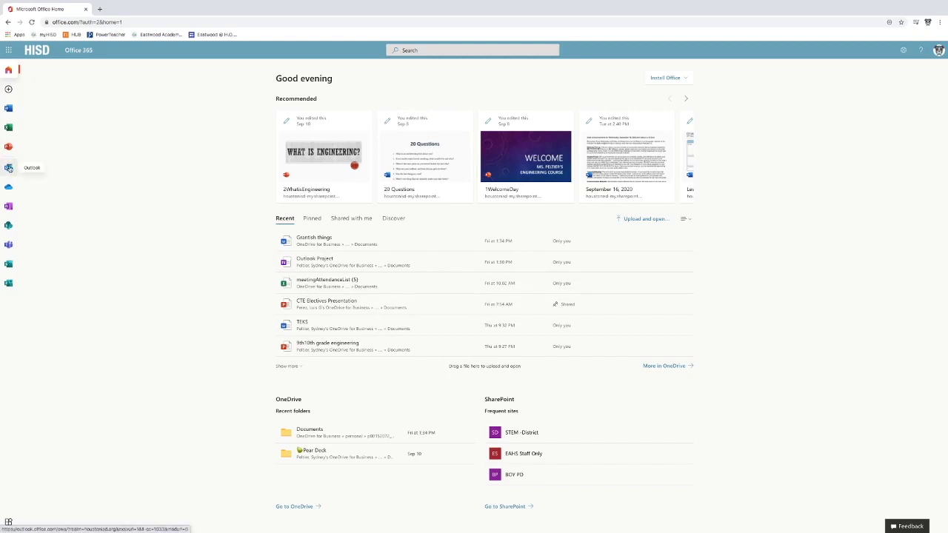
Open the Outlook mail app from the Office 365 left rail.
{"action": "left_click", "coordinate": [9, 168]}
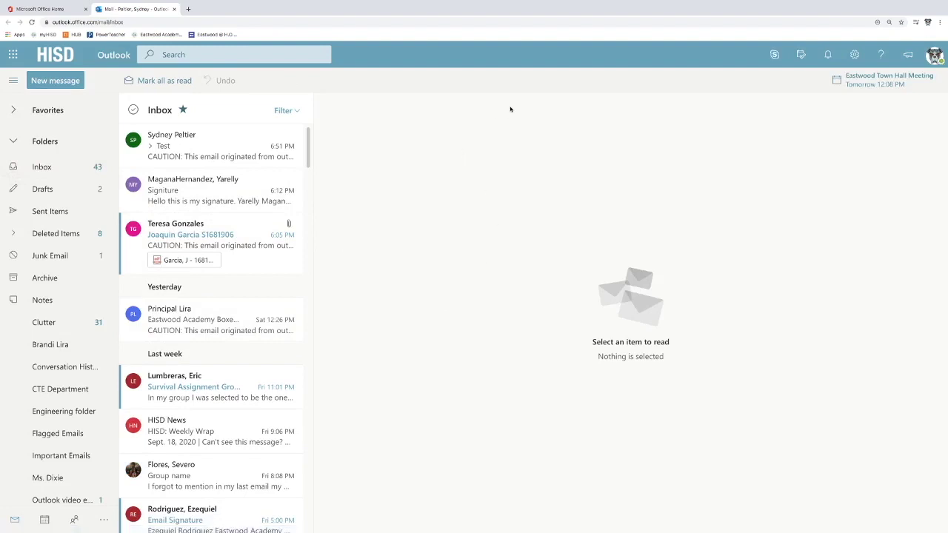
Search Outlook's quick settings for 'si' and open the Email signature setting.
{"action": "left_click", "coordinate": [854, 55]}
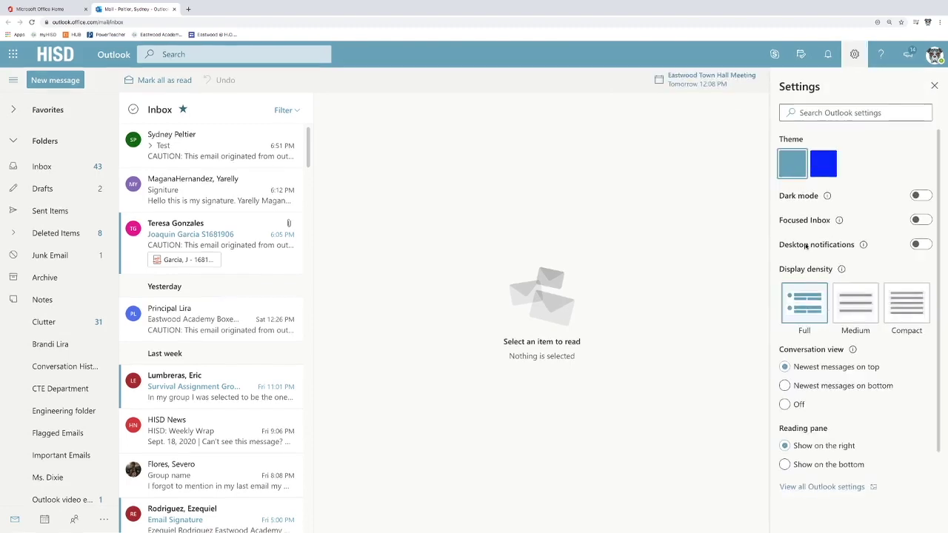
{"action": "left_click", "coordinate": [807, 112]}
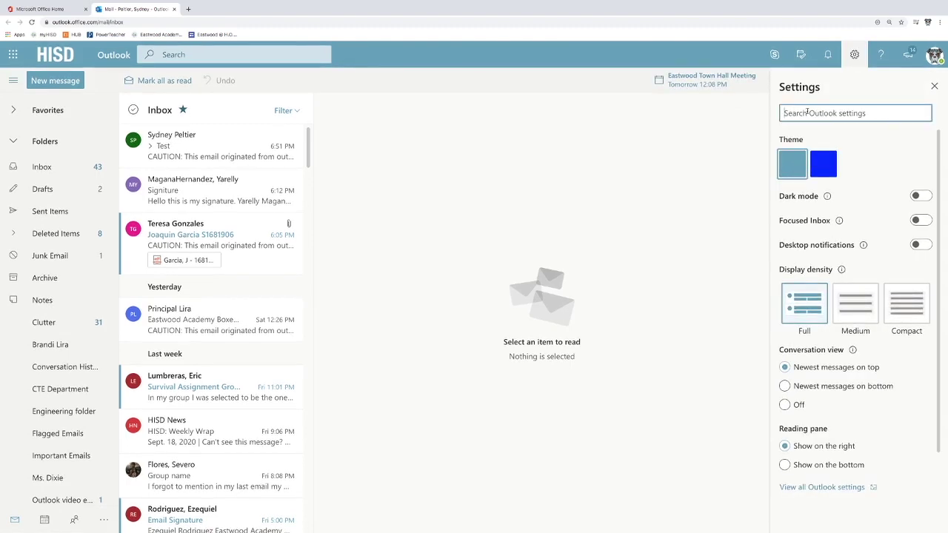
{"action": "type", "text": "si"}
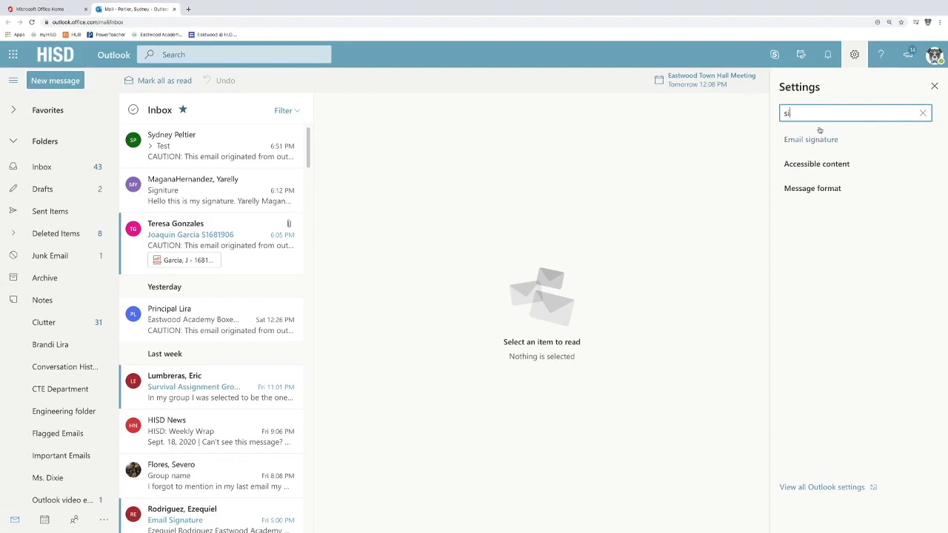
{"action": "left_click", "coordinate": [815, 139]}
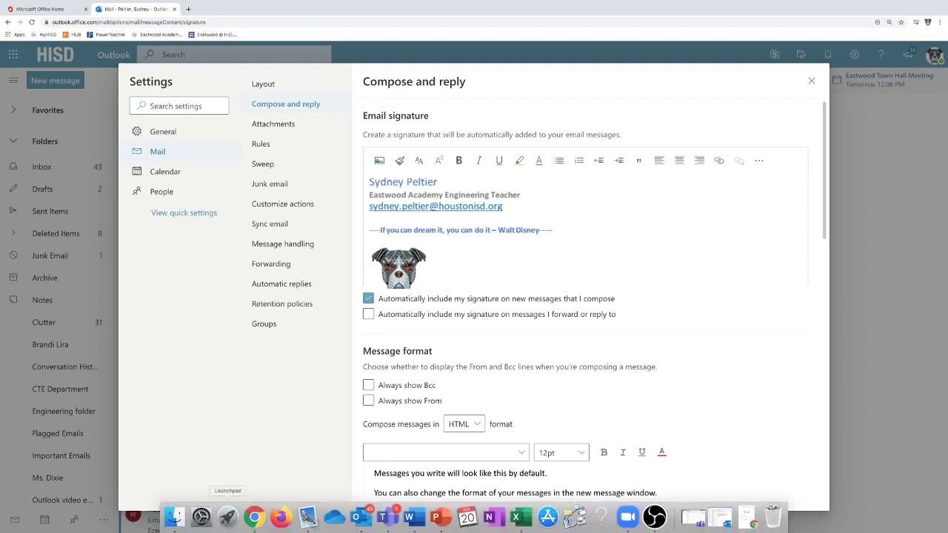
Select the whole existing signature block in the Compose and reply signature editor.
{"action": "mouse_move", "coordinate": [361, 516]}
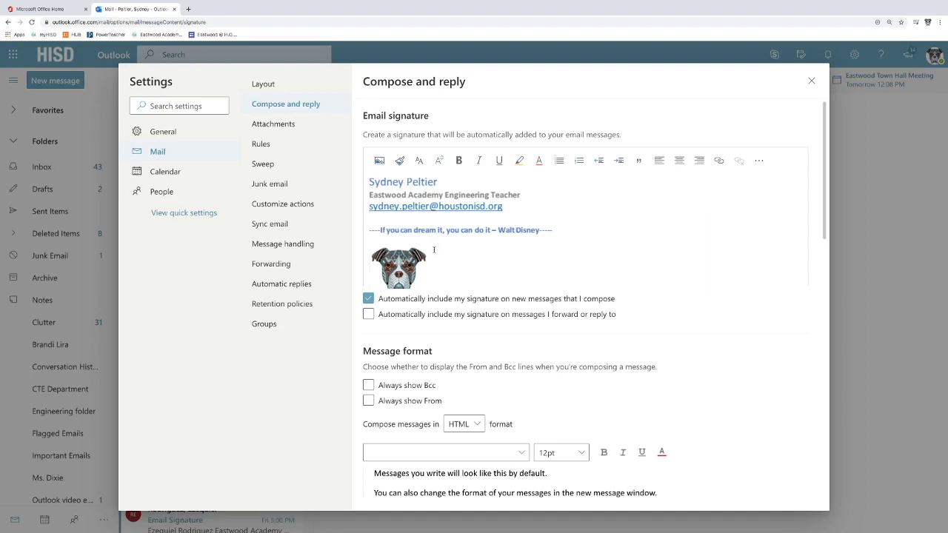
{"action": "left_click", "coordinate": [433, 249]}
Replace the old signature with the teacher's name, 'Eastwood Academy Engineering Teacher' and the school e-mail.
{"action": "key", "text": "Delete"}
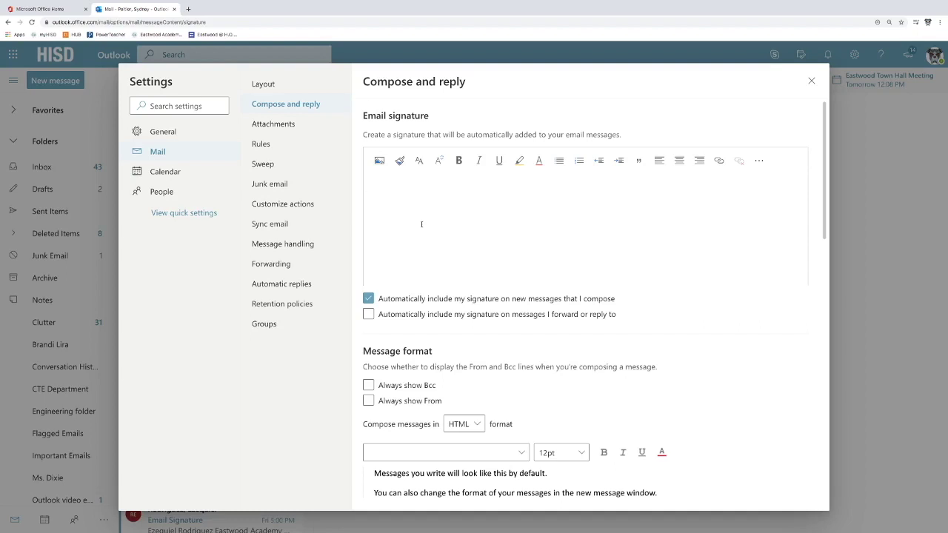
{"action": "key", "text": "Return"}
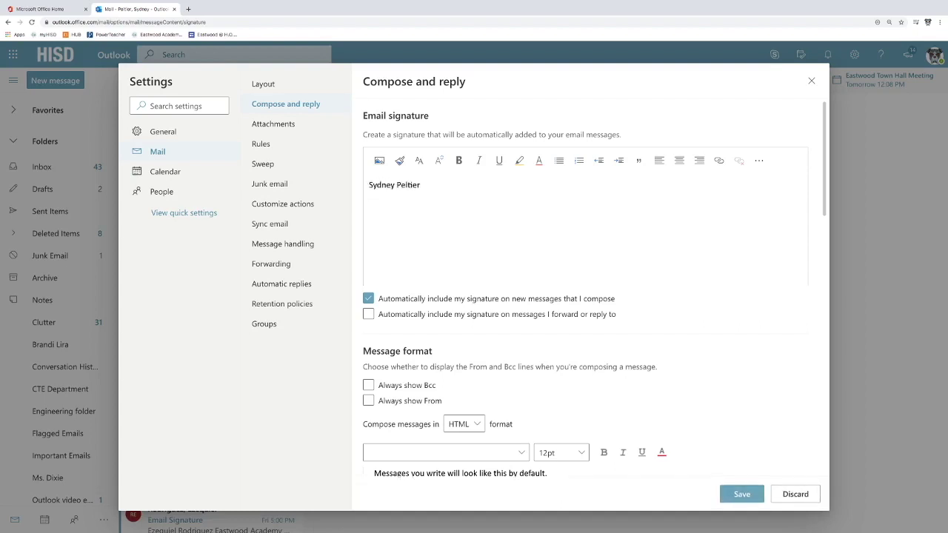
{"action": "type", "text": "Eastwood Academy Engineering Teacher"}
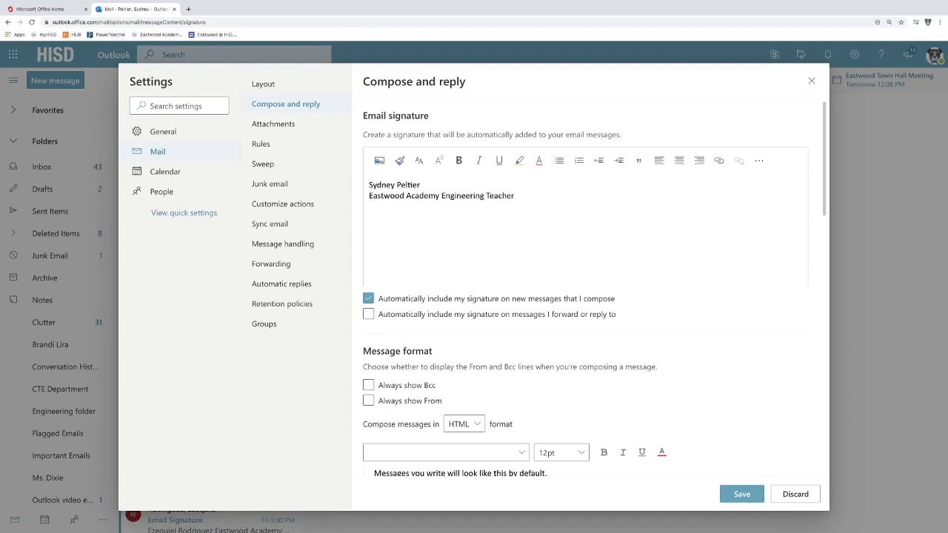
{"action": "key", "text": "Return"}
{"action": "key", "text": "ctrl+v"}
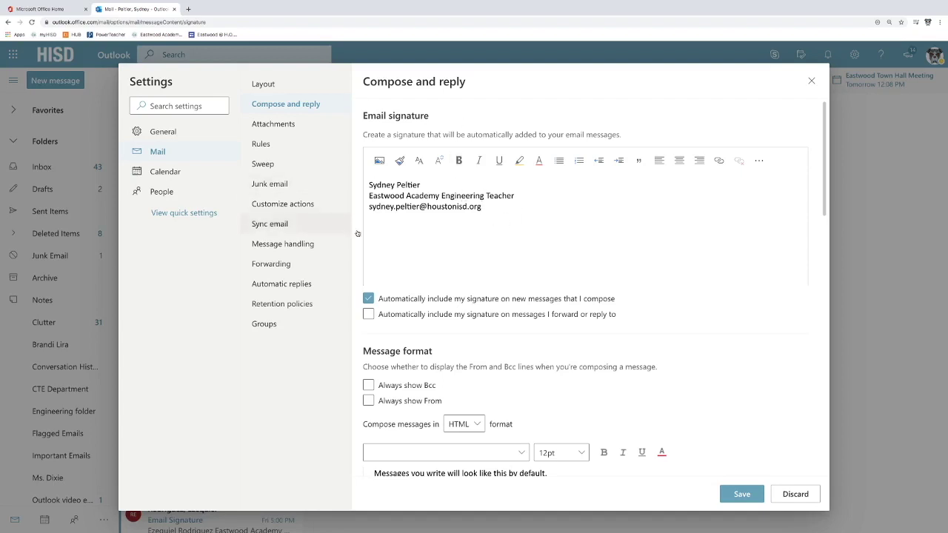
{"action": "left_click", "coordinate": [485, 225]}
{"action": "key", "text": "Return"}
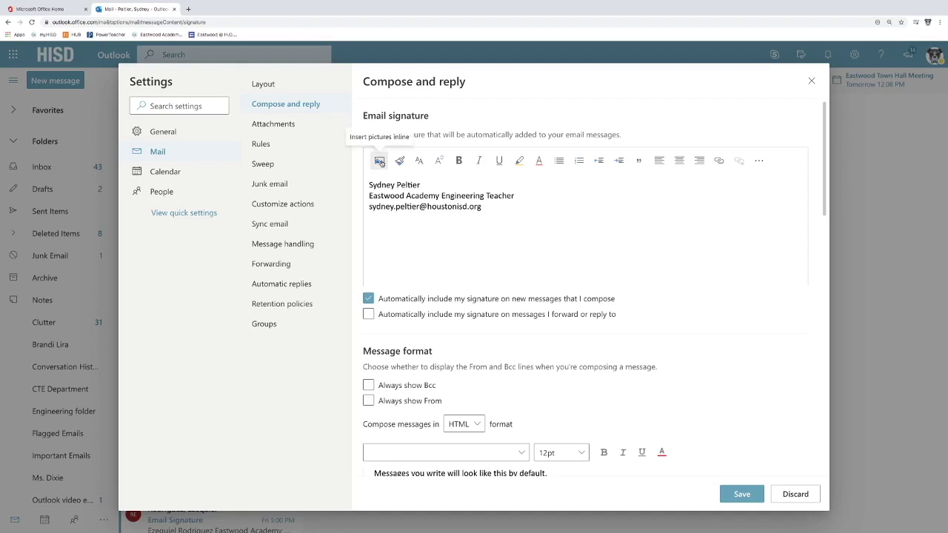
Cancel the signature's Insert picture file picker and switch to a blank Word document.
{"action": "left_click", "coordinate": [379, 160]}
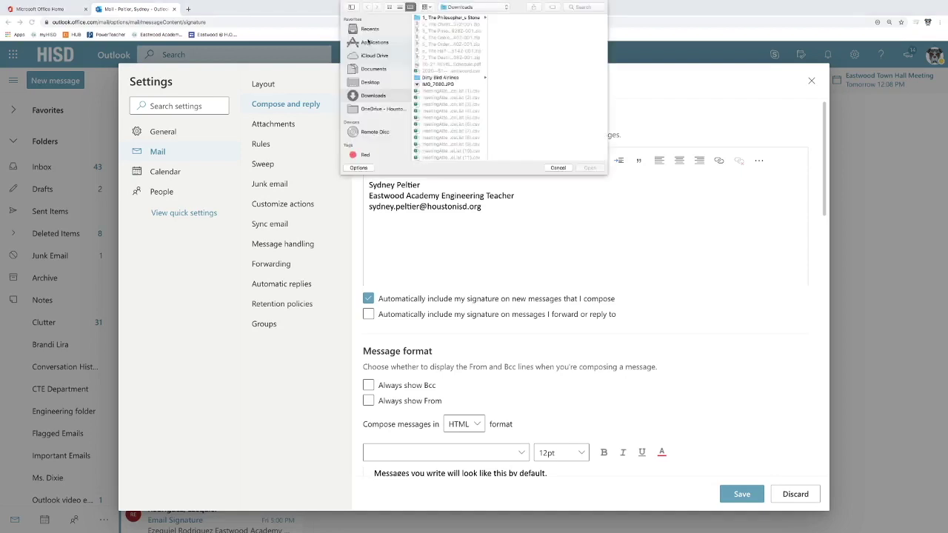
{"action": "left_click", "coordinate": [560, 168]}
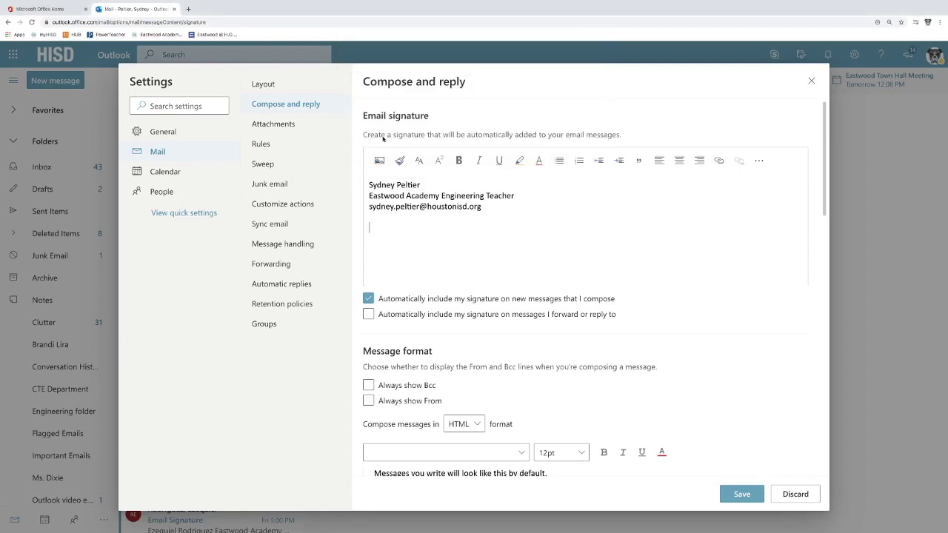
{"action": "mouse_move", "coordinate": [358, 524]}
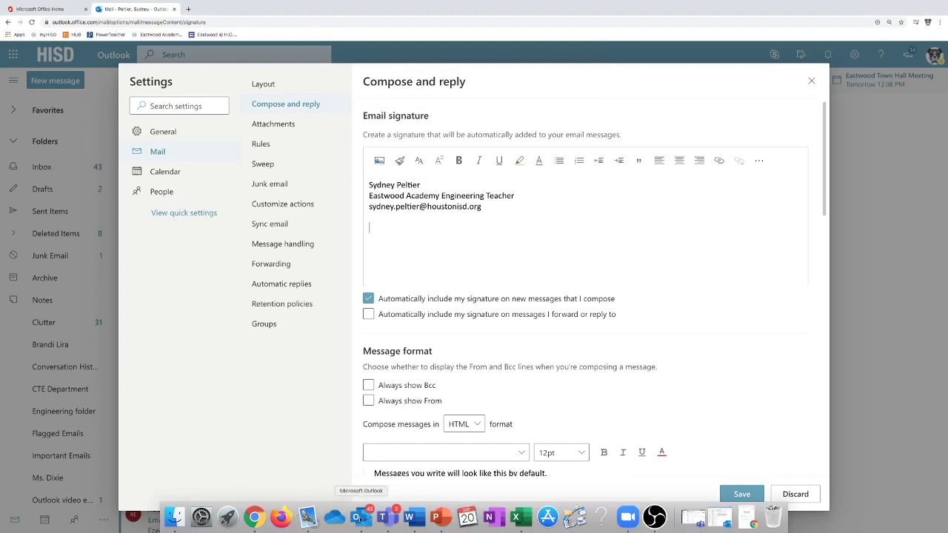
{"action": "left_click", "coordinate": [415, 518]}
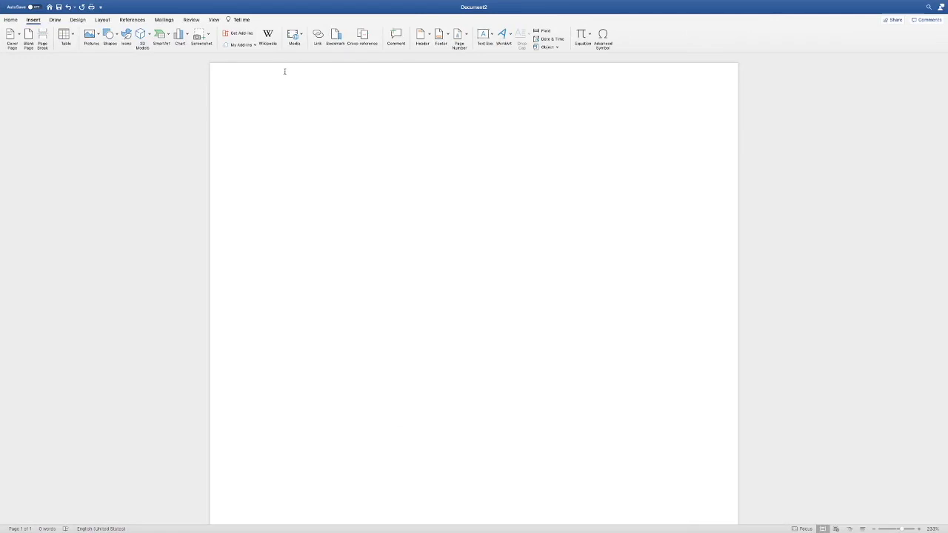
Insert the black 3-D glasses icon from Word's Stock Images Icons collection into Document2.
{"action": "left_click", "coordinate": [34, 20]}
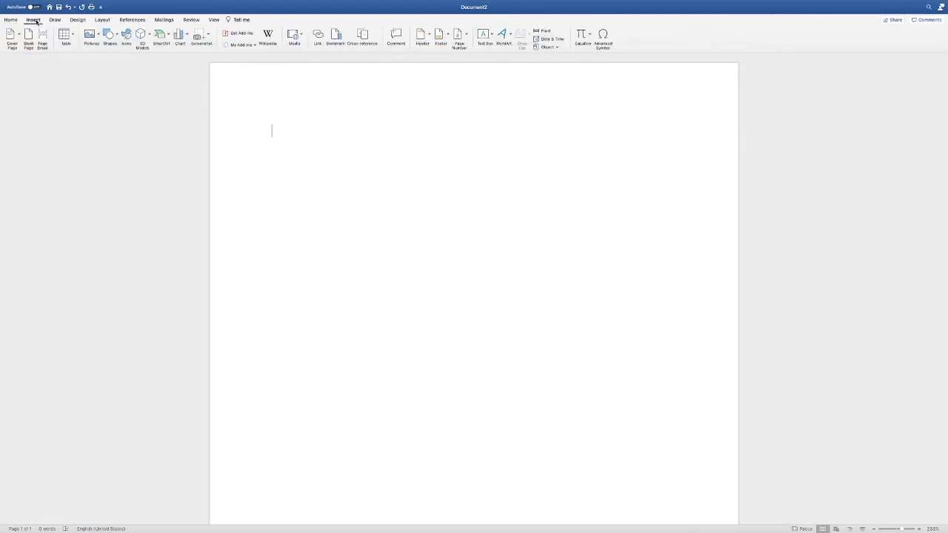
{"action": "left_click", "coordinate": [97, 35]}
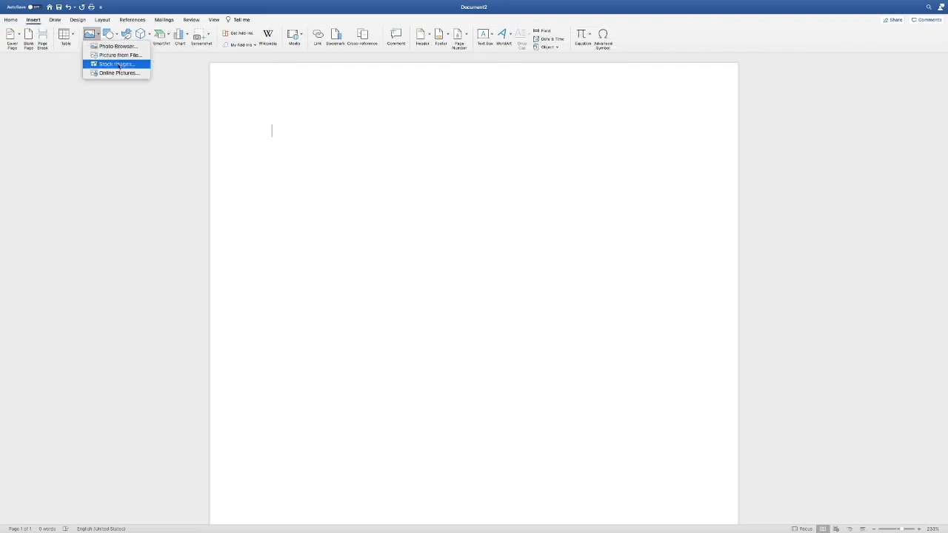
{"action": "left_click", "coordinate": [119, 65]}
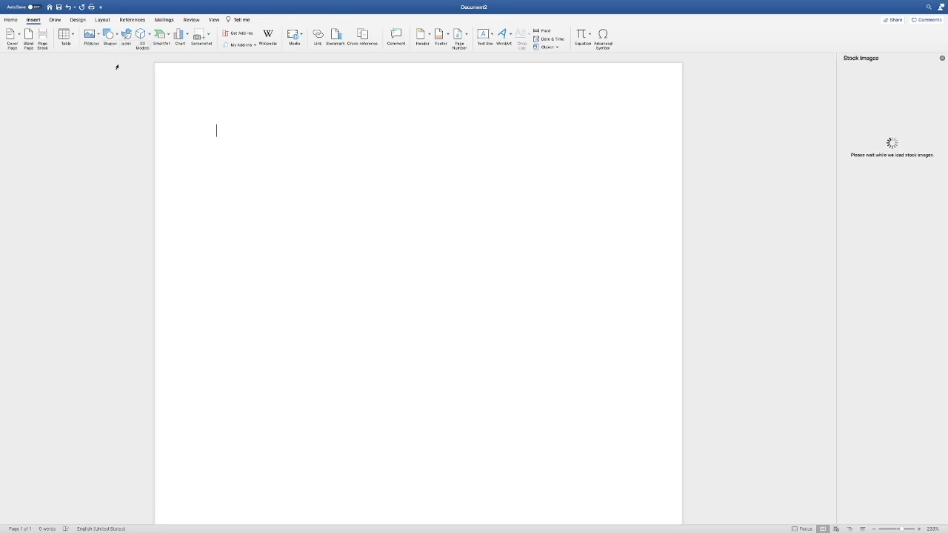
{"action": "left_click", "coordinate": [904, 80]}
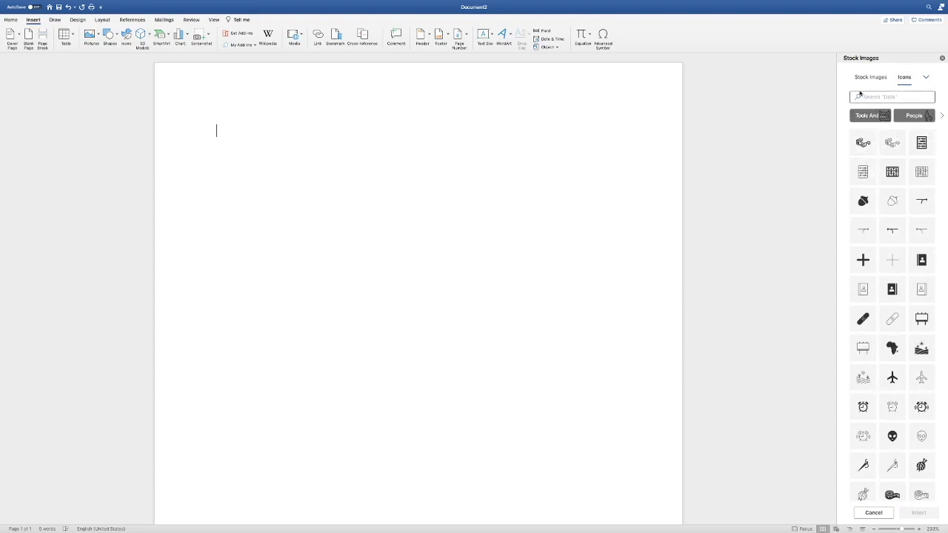
{"action": "left_click", "coordinate": [927, 81]}
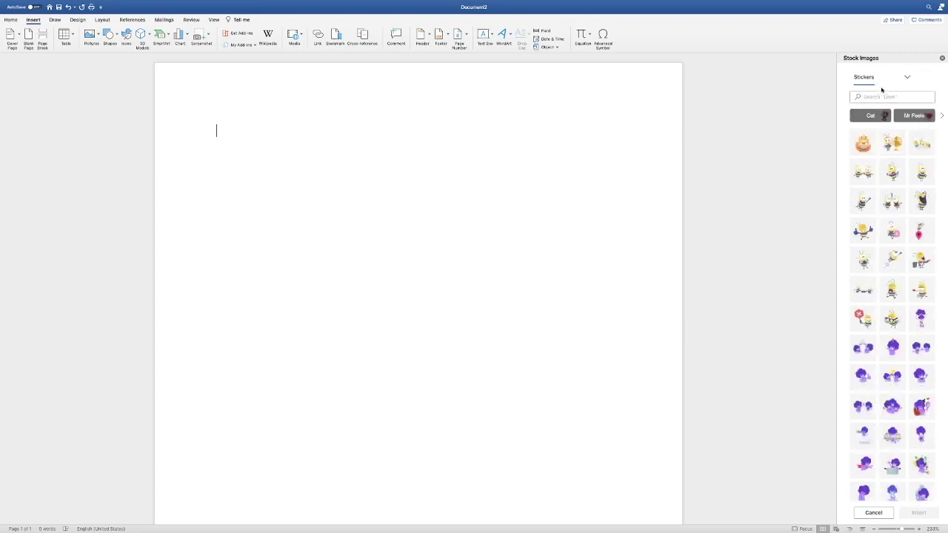
{"action": "left_click", "coordinate": [906, 78]}
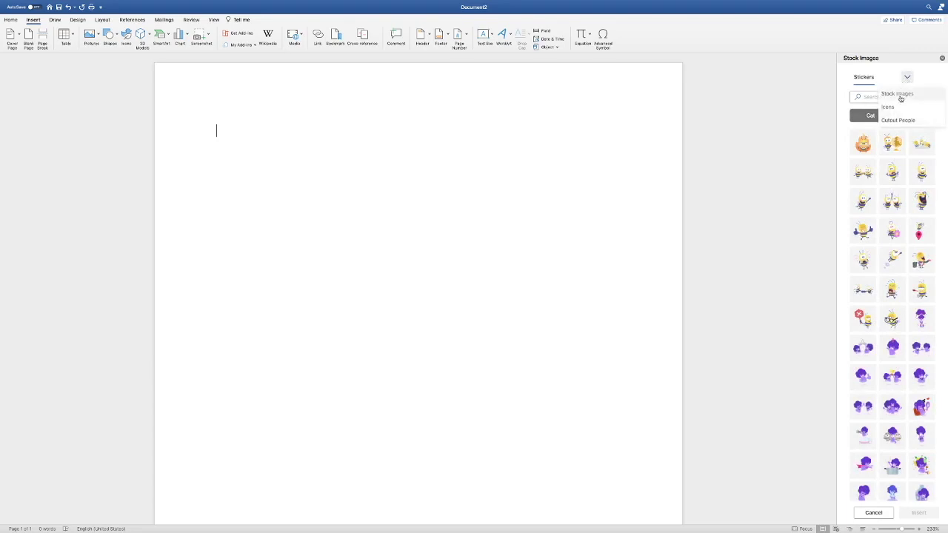
{"action": "left_click", "coordinate": [898, 108]}
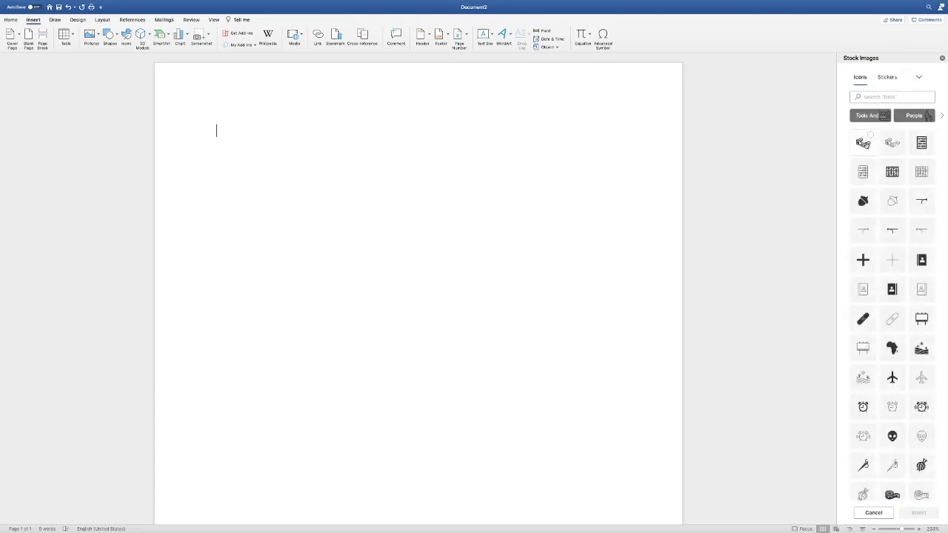
{"action": "left_click", "coordinate": [862, 142]}
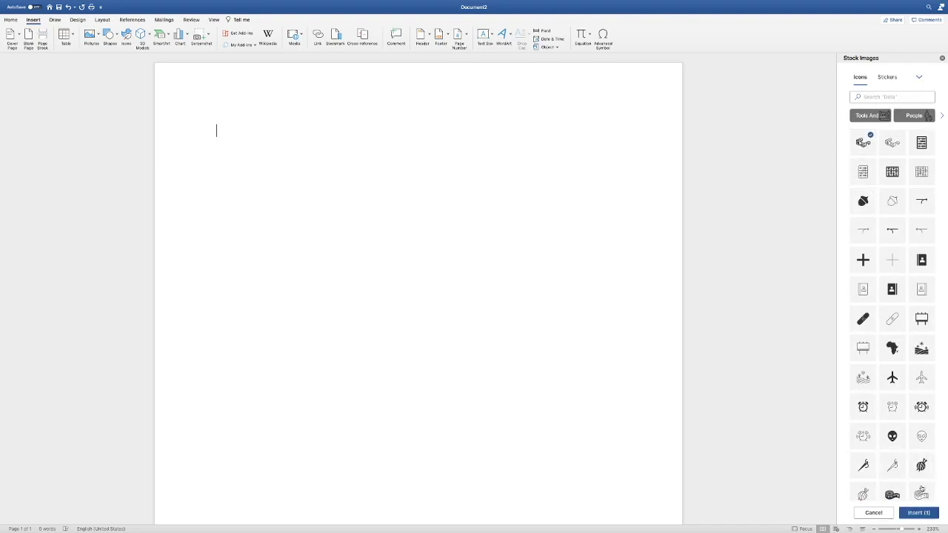
{"action": "left_click", "coordinate": [921, 513]}
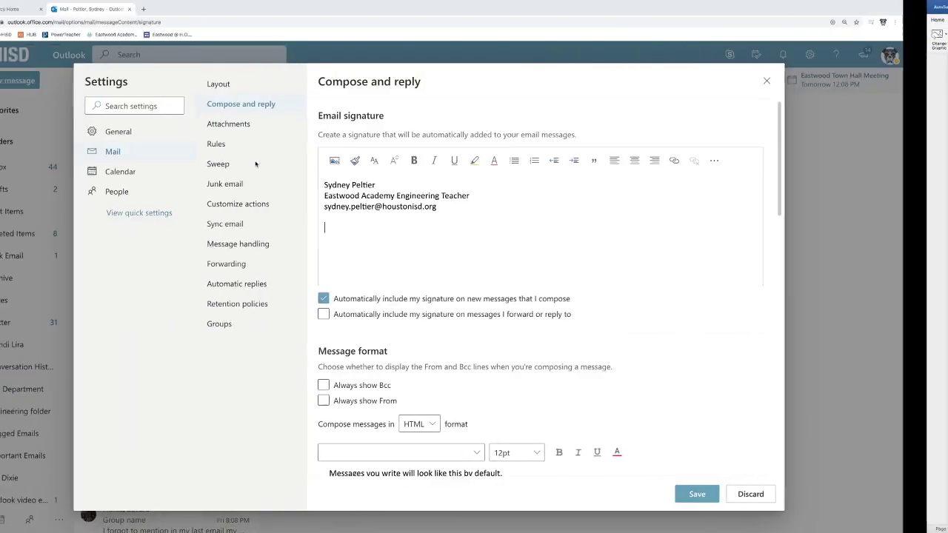
Paste the 3-D glasses icon into the signature, then discard that change and close Settings.
{"action": "left_click", "coordinate": [372, 229]}
{"action": "right_click", "coordinate": [372, 230]}
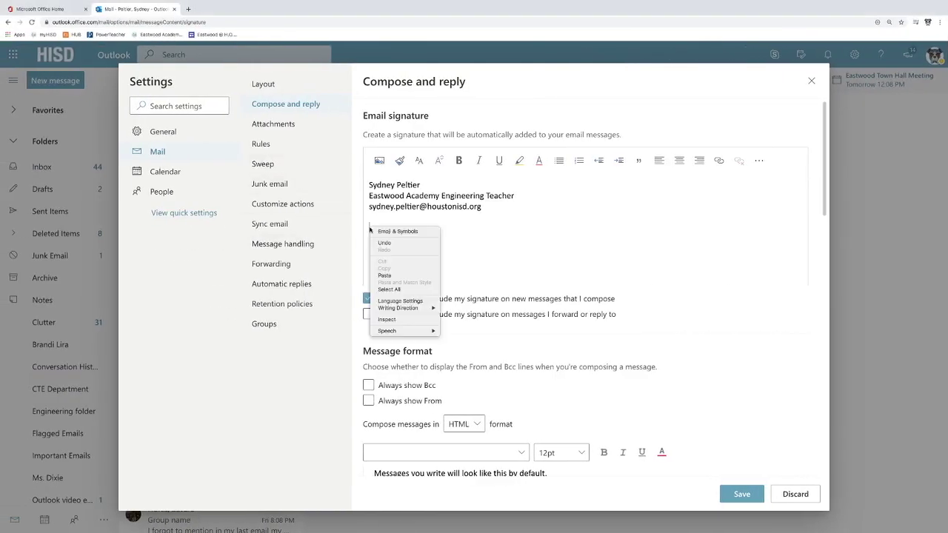
{"action": "left_click", "coordinate": [391, 274]}
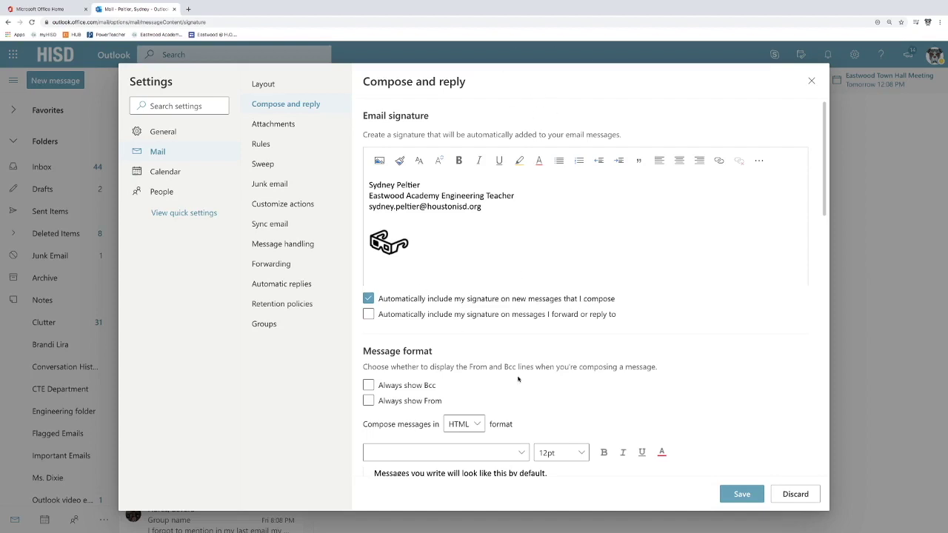
{"action": "left_click", "coordinate": [796, 494]}
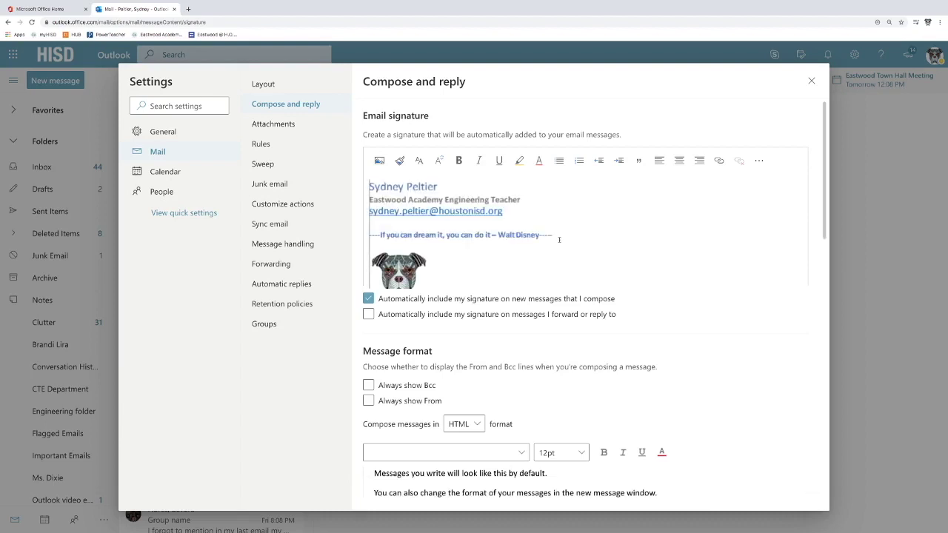
{"action": "left_click", "coordinate": [811, 81]}
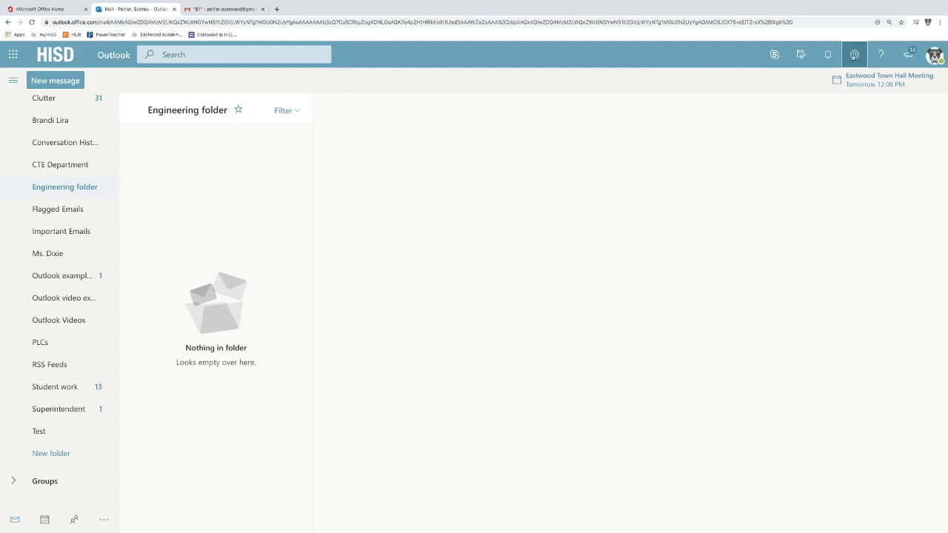
Open the full Outlook settings at the Mail > Rules page listing the existing rules.
{"action": "left_click", "coordinate": [854, 54]}
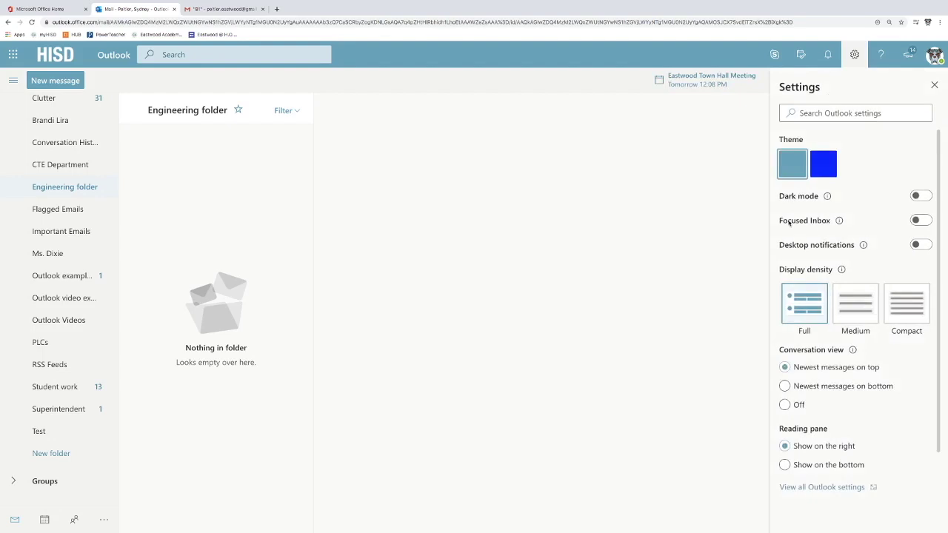
{"action": "left_click", "coordinate": [803, 488]}
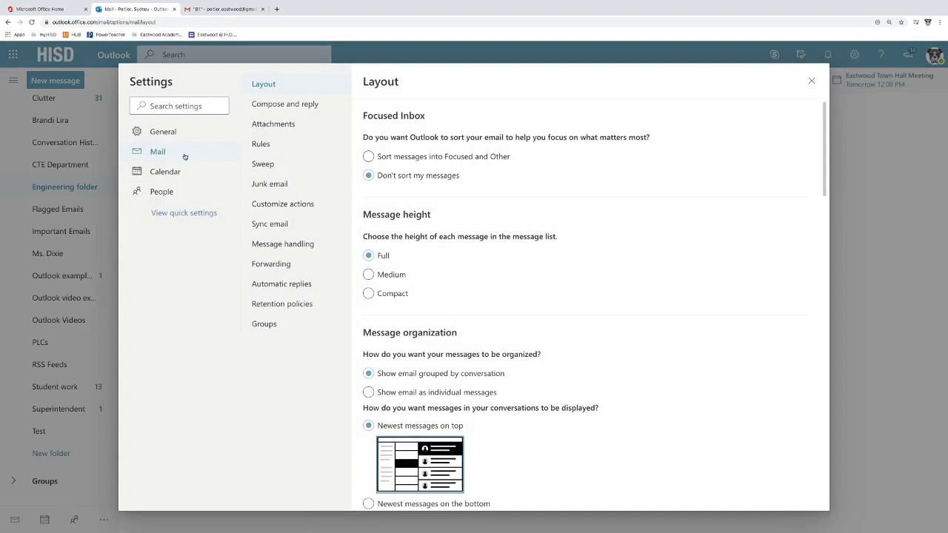
{"action": "left_click", "coordinate": [259, 145]}
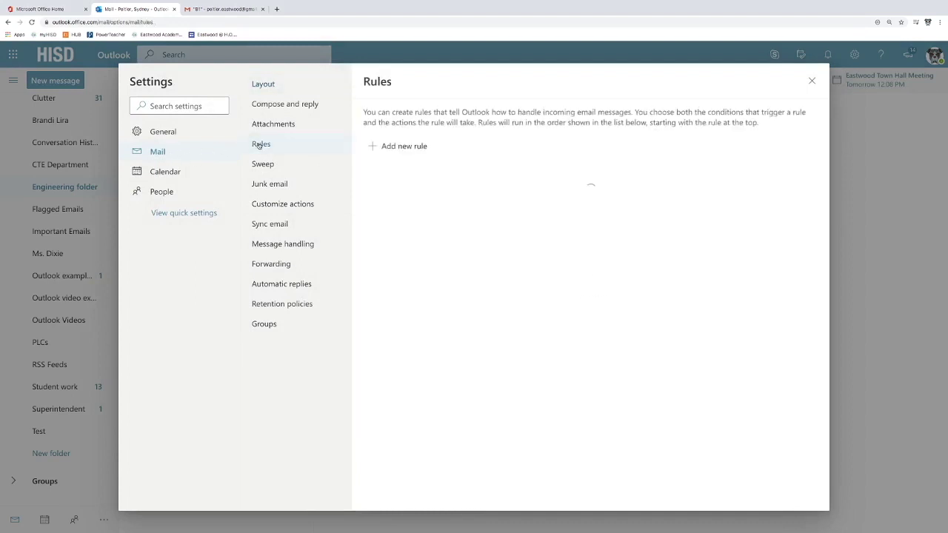
Add a new inbox rule from the Rules page to get a blank rule form.
{"action": "left_click", "coordinate": [387, 146]}
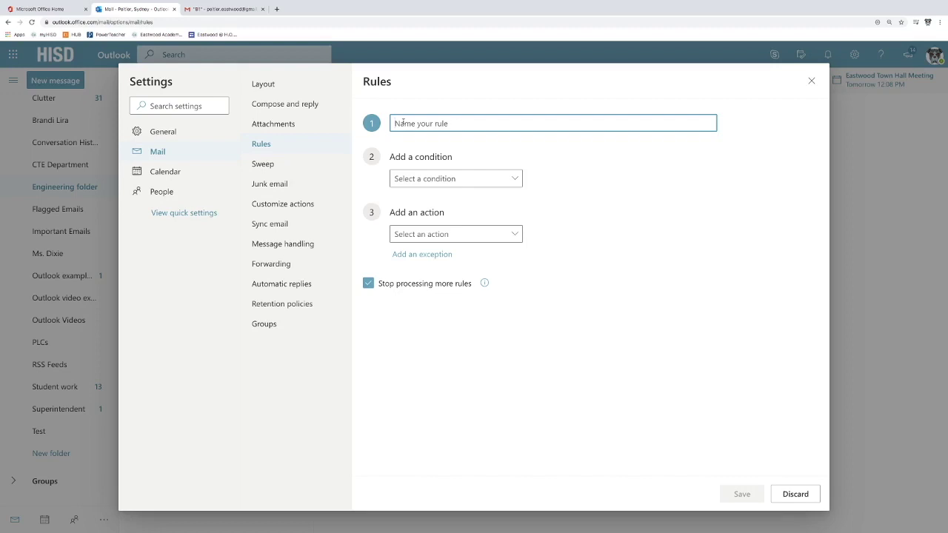
Name the rule 'hello' and add a From condition matching the Gmail sender's address.
{"action": "type", "text": "hello"}
{"action": "left_click", "coordinate": [459, 179]}
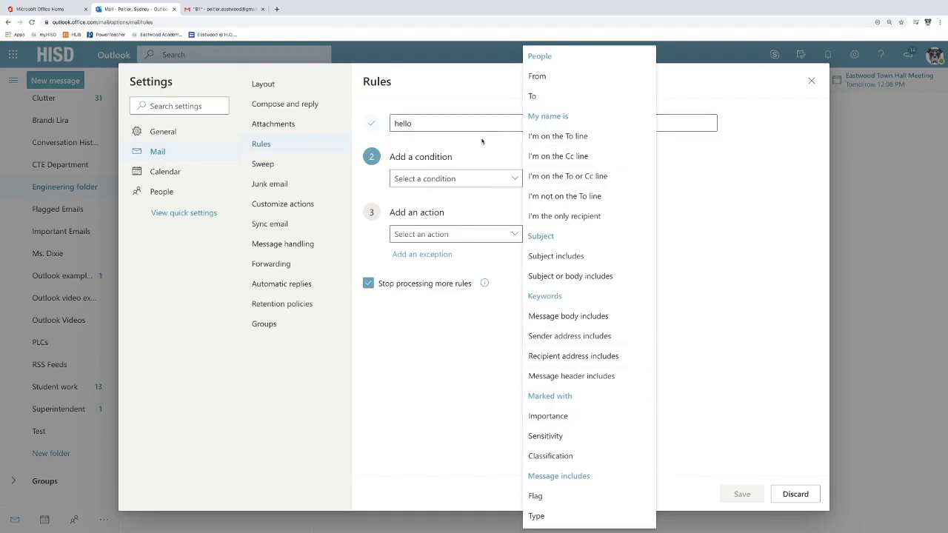
{"action": "left_click", "coordinate": [536, 77]}
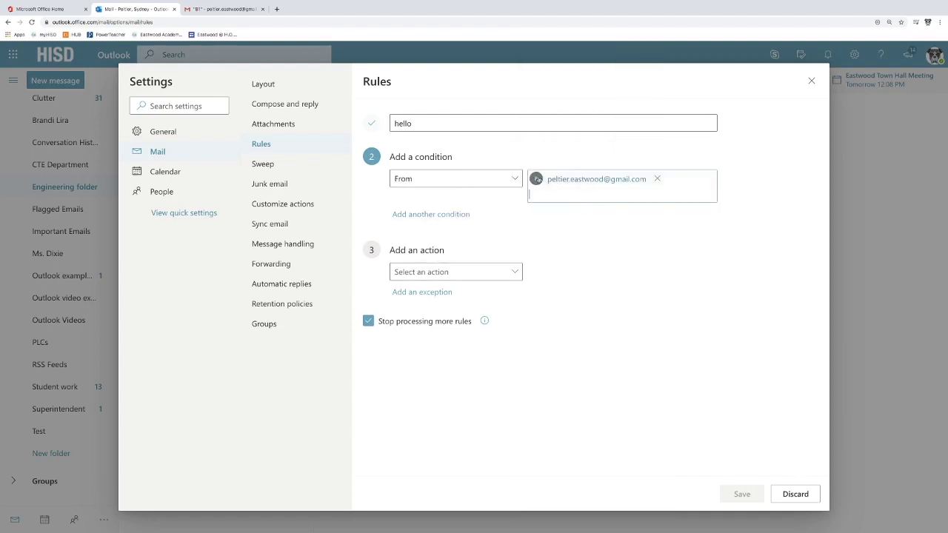
{"action": "left_click", "coordinate": [496, 274]}
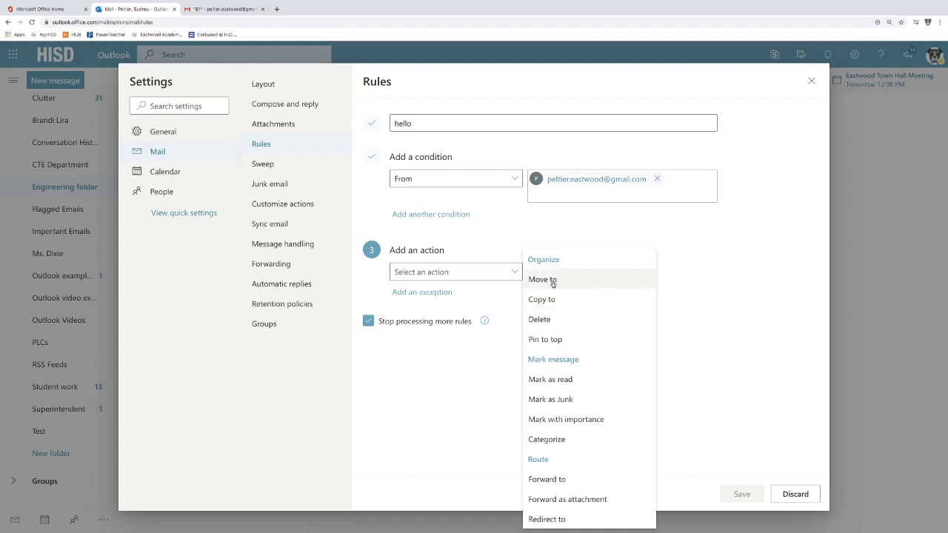
Choose the Move to action and create a new folder 'hello' as its destination.
{"action": "left_click", "coordinate": [553, 281]}
{"action": "left_click", "coordinate": [556, 272]}
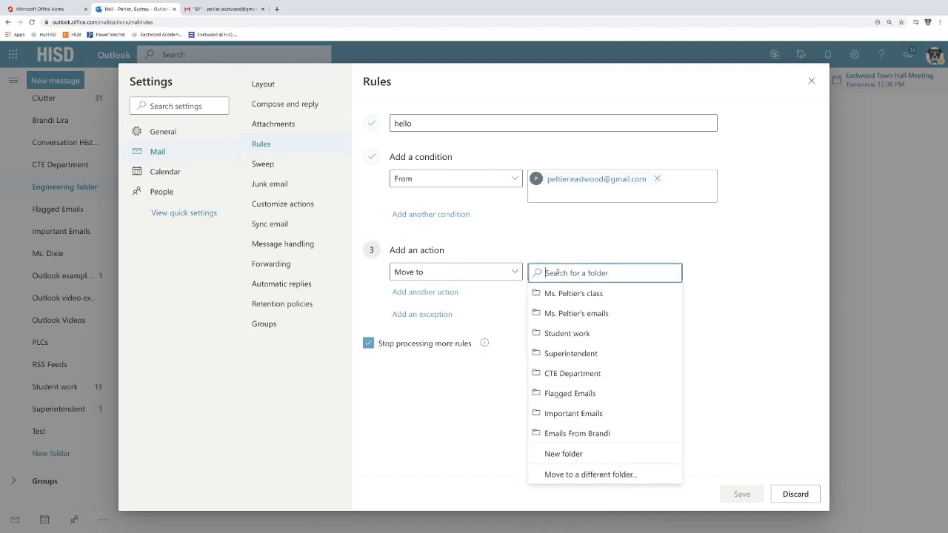
{"action": "left_click", "coordinate": [575, 455]}
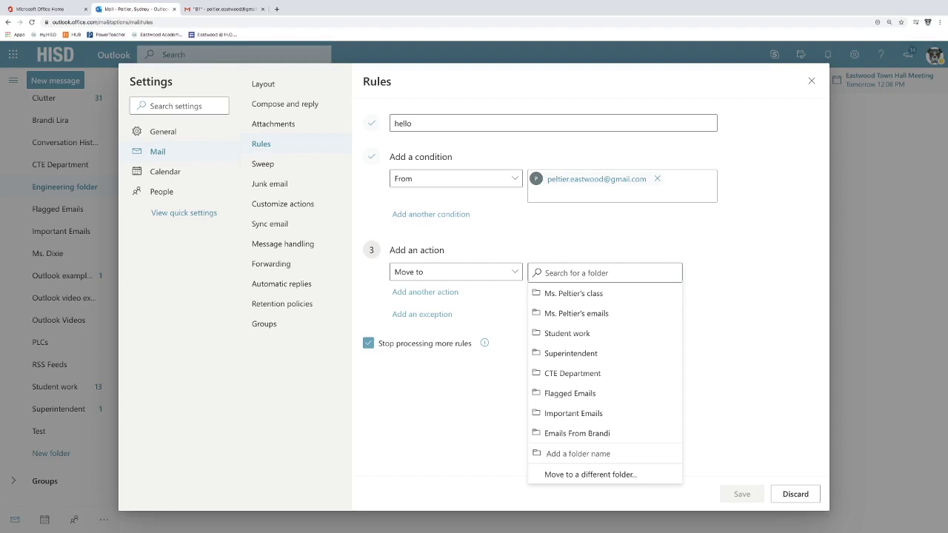
{"action": "type", "text": "hello"}
{"action": "left_click", "coordinate": [553, 453]}
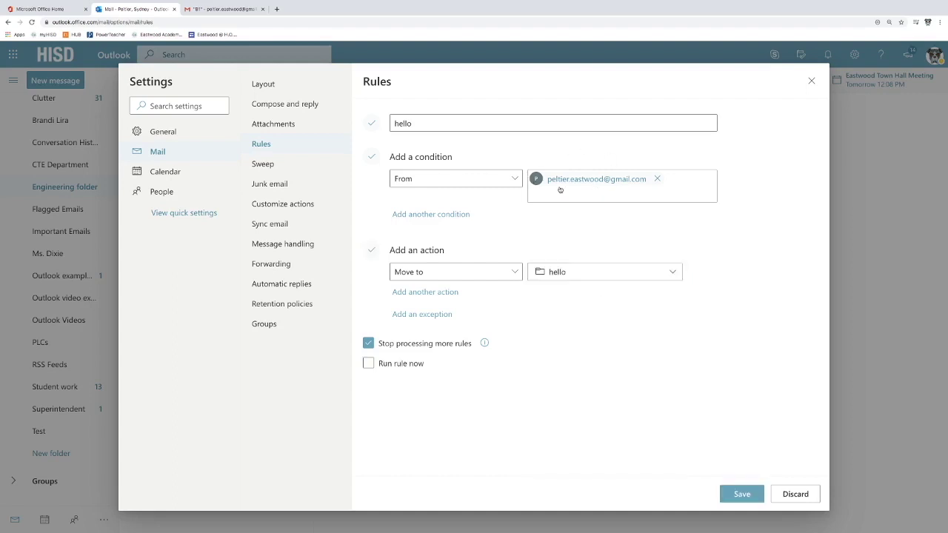